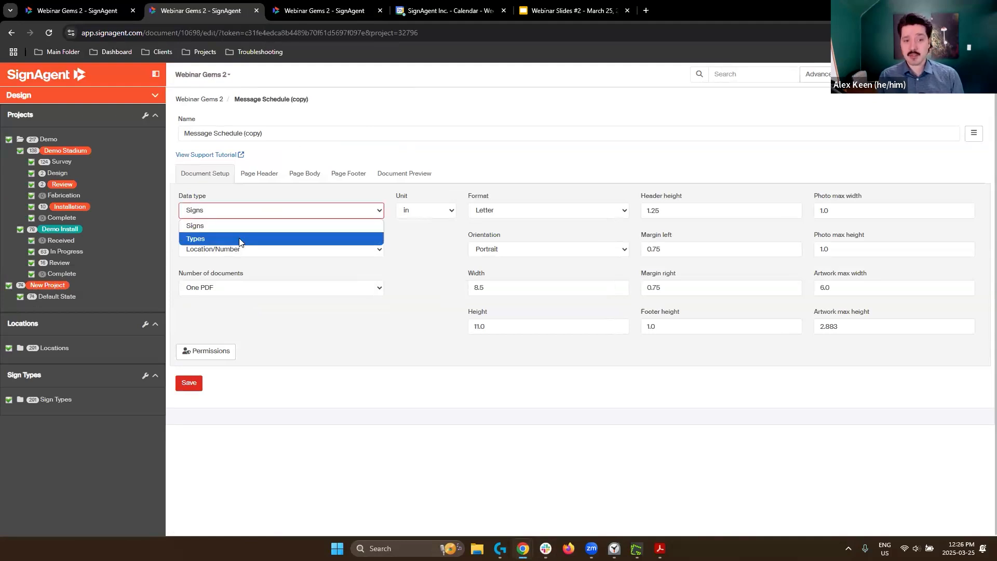
Step: Choose Signs as the data type of the copied Message Schedule document
left_click(312, 210)
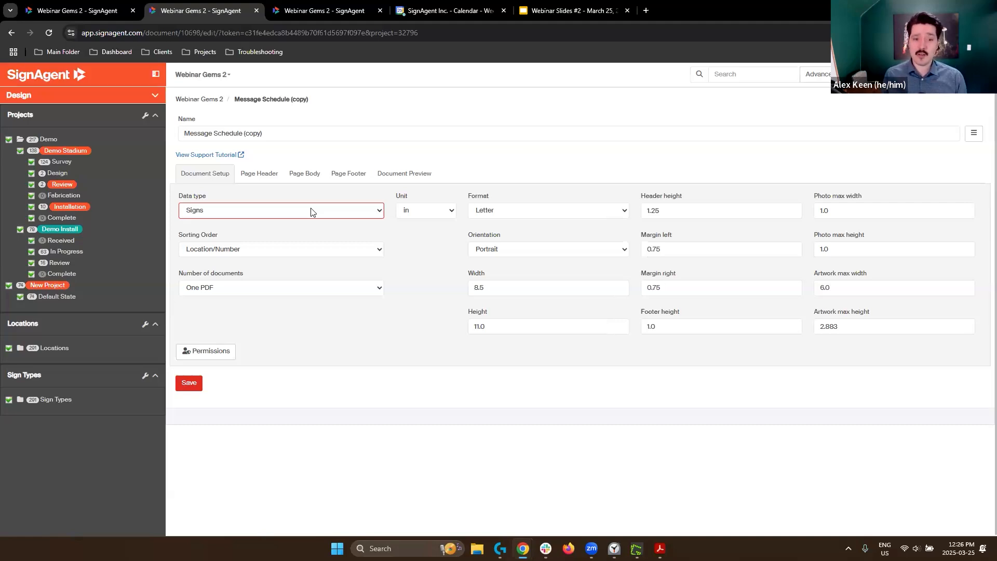
left_click(311, 211)
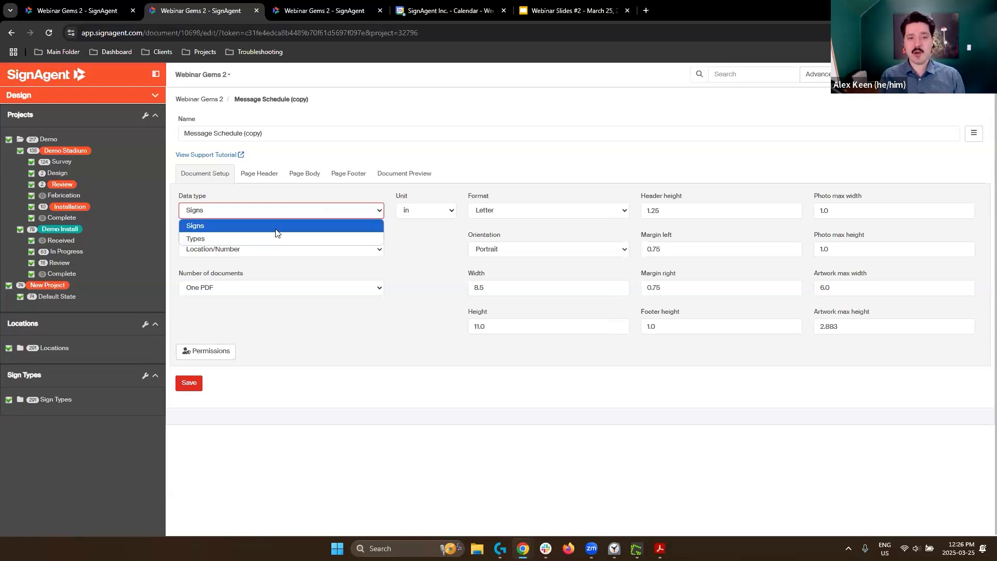
left_click(276, 232)
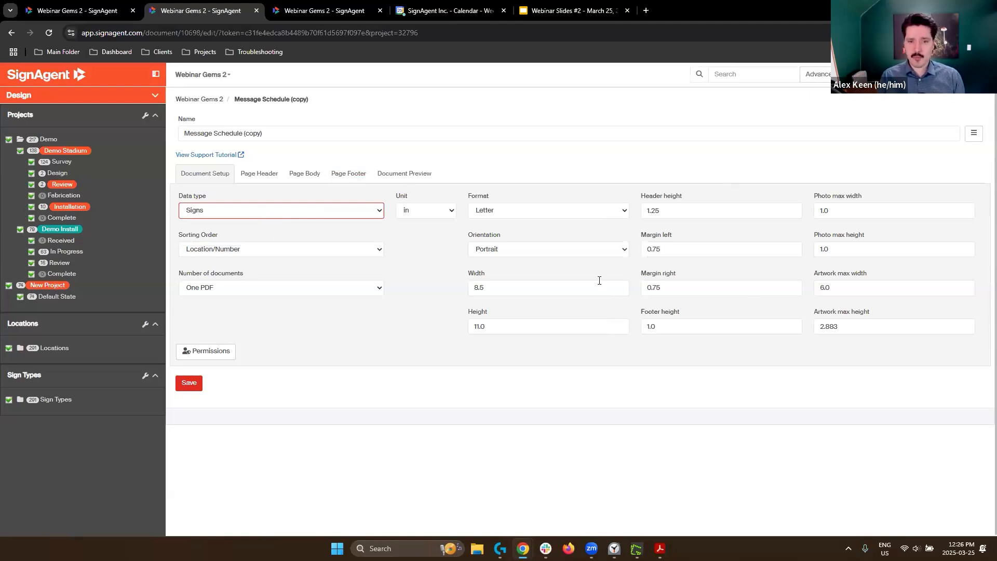
Step: Insert a new column after the Message column in the page body table
left_click(308, 177)
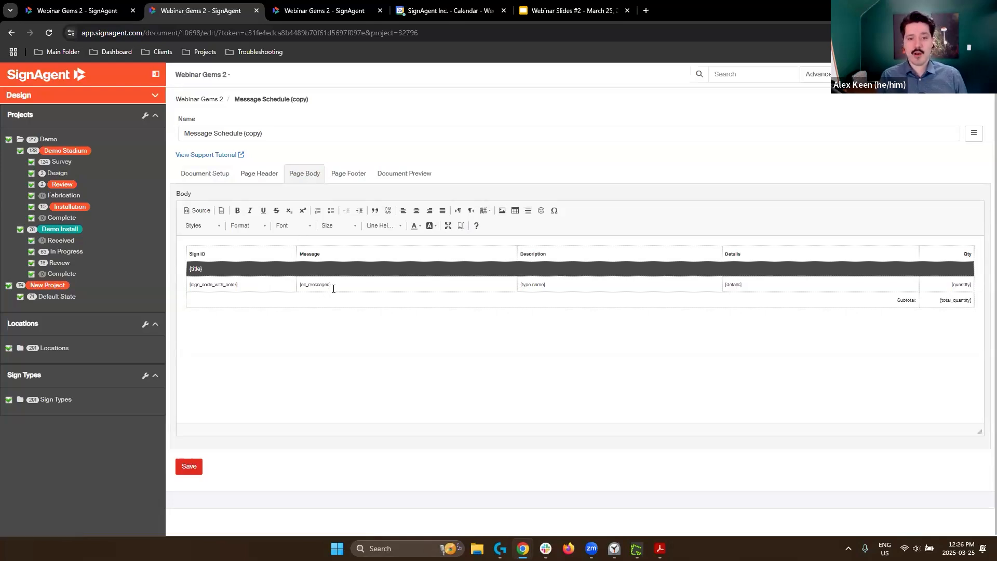
left_click_drag(334, 289, 296, 285)
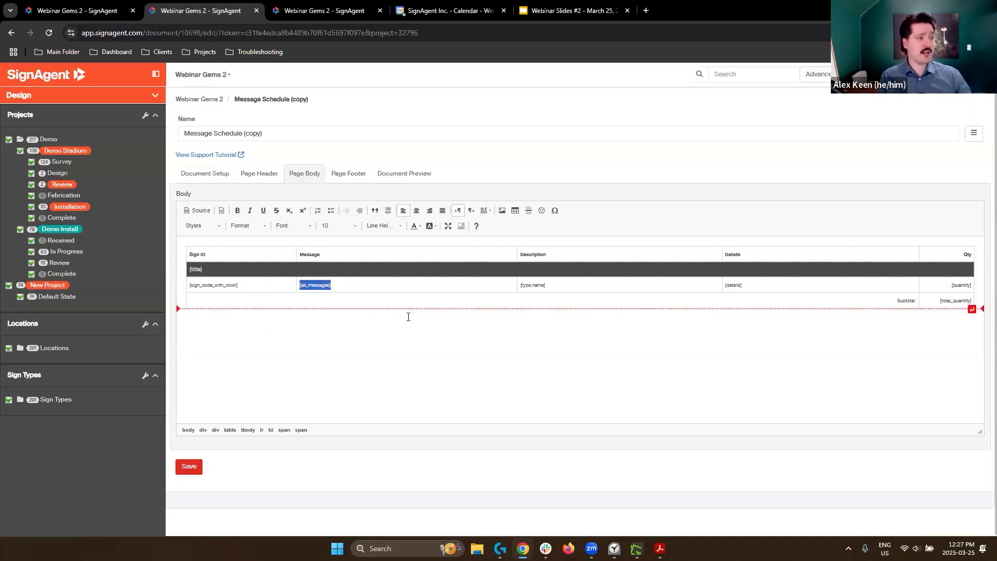
right_click(487, 255)
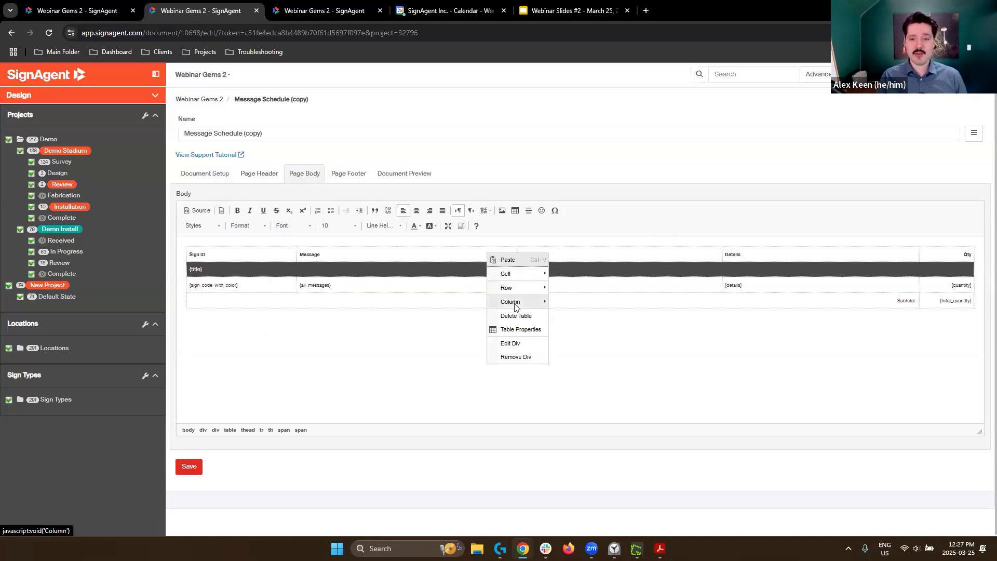
mouse_move(515, 305)
left_click(589, 318)
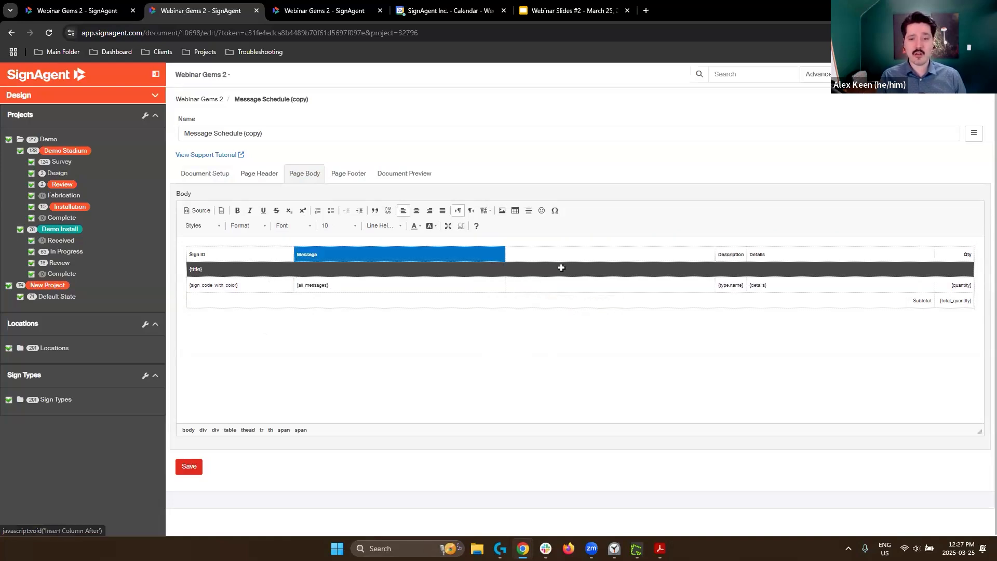
Step: Title the new column Location and enter the {location} placeholder in its data row
left_click(526, 254)
type("Uocation")
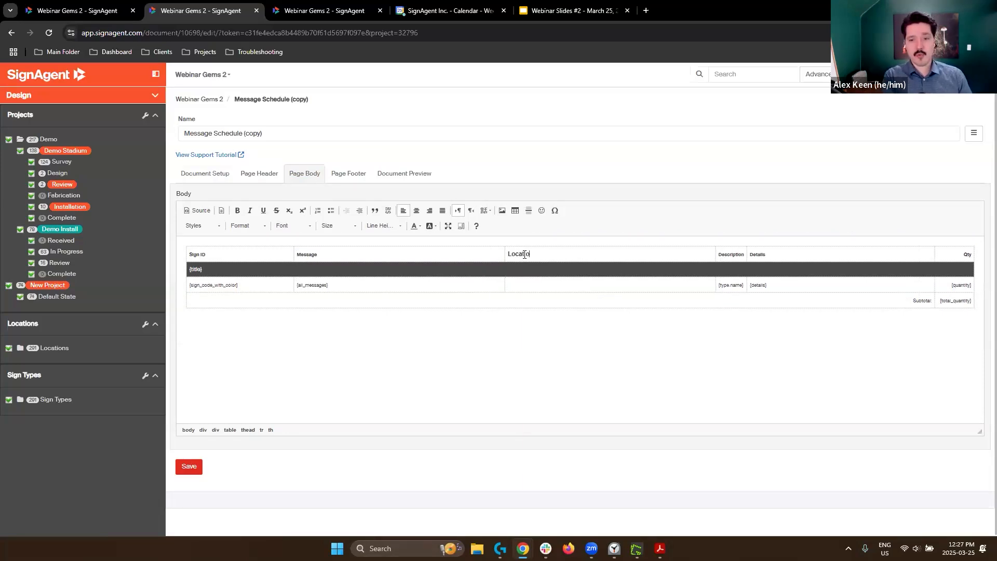
left_click(518, 285)
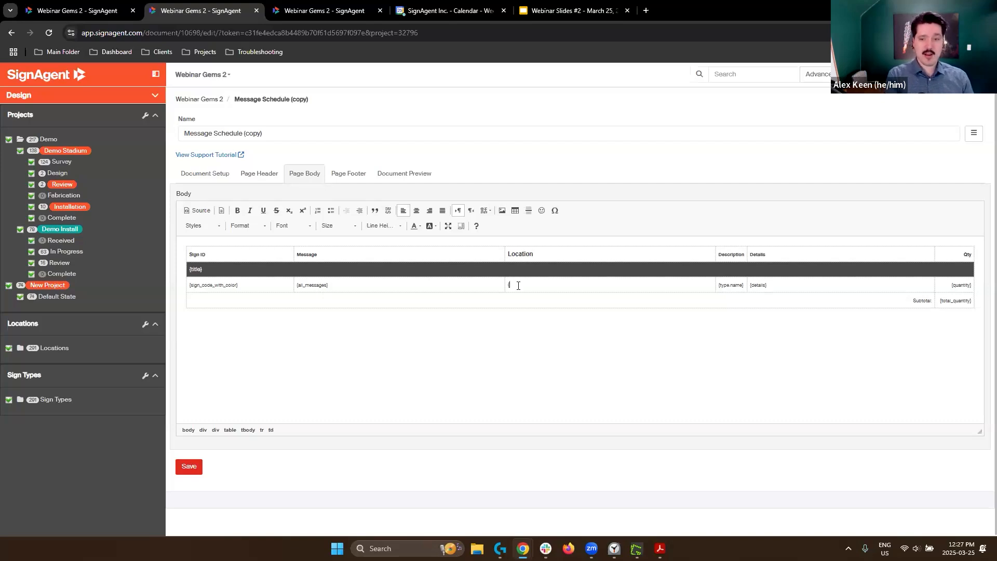
type("{location")
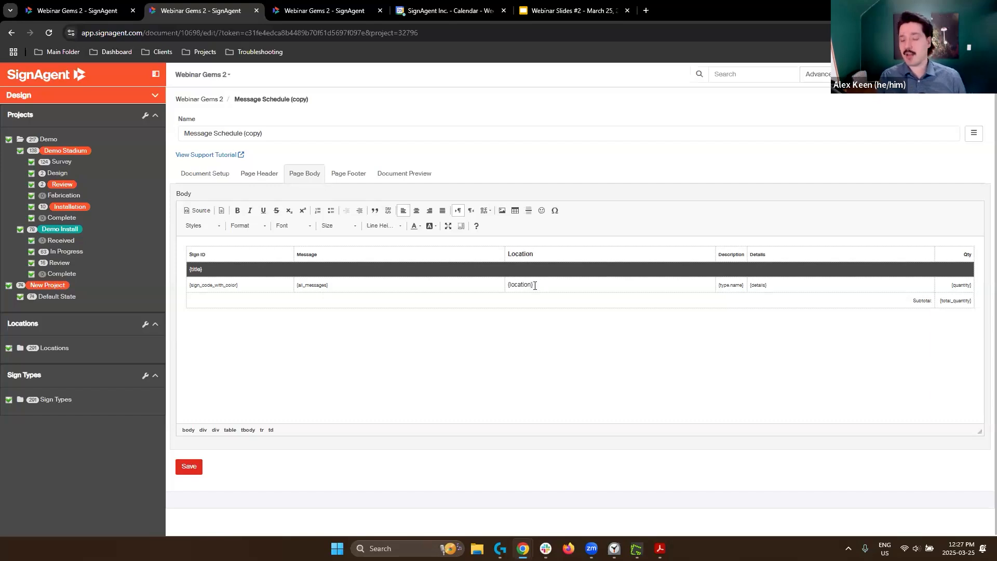
left_click_drag(535, 285, 507, 286)
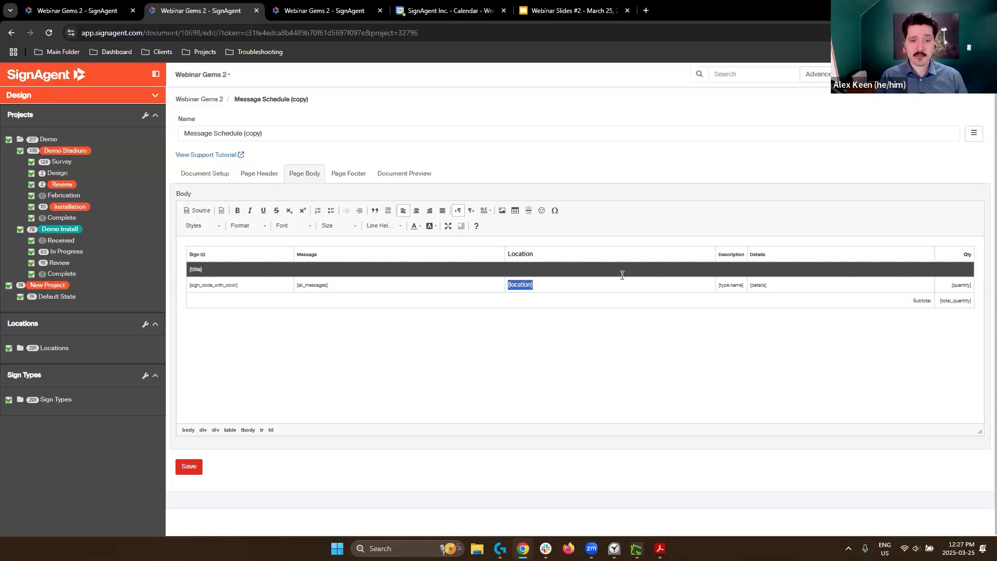
Step: Insert another column after the Location column in the page body table
right_click(639, 256)
mouse_move(661, 306)
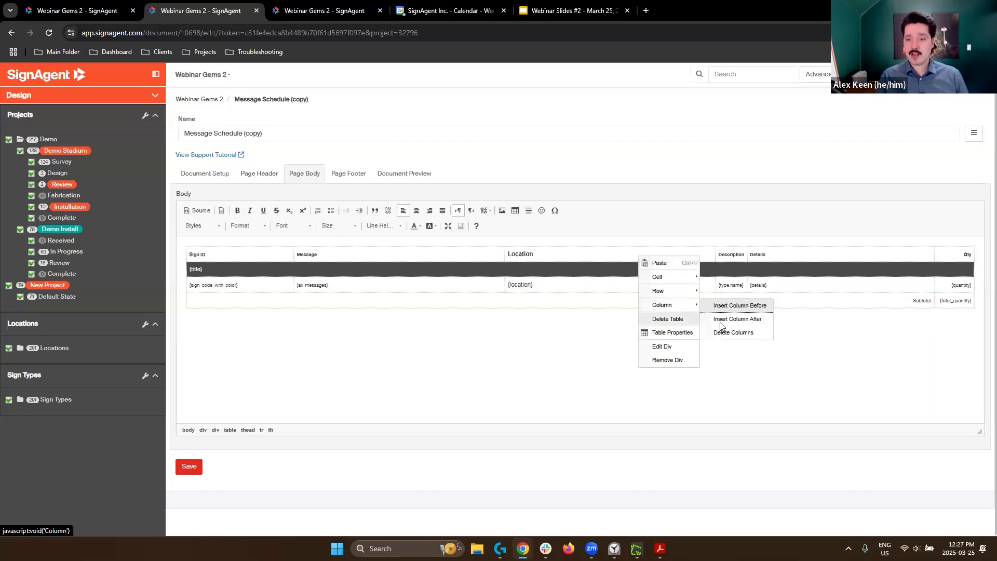
left_click(727, 319)
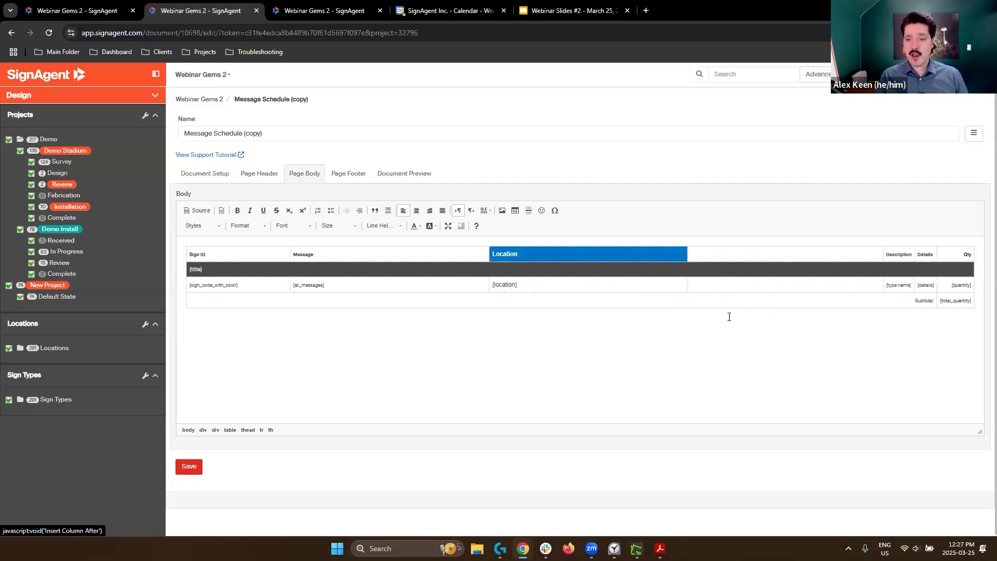
Step: Title the empty column Tags, enter the {tags} placeholder in its data row, and save the document
left_click(709, 254)
type("Tags")
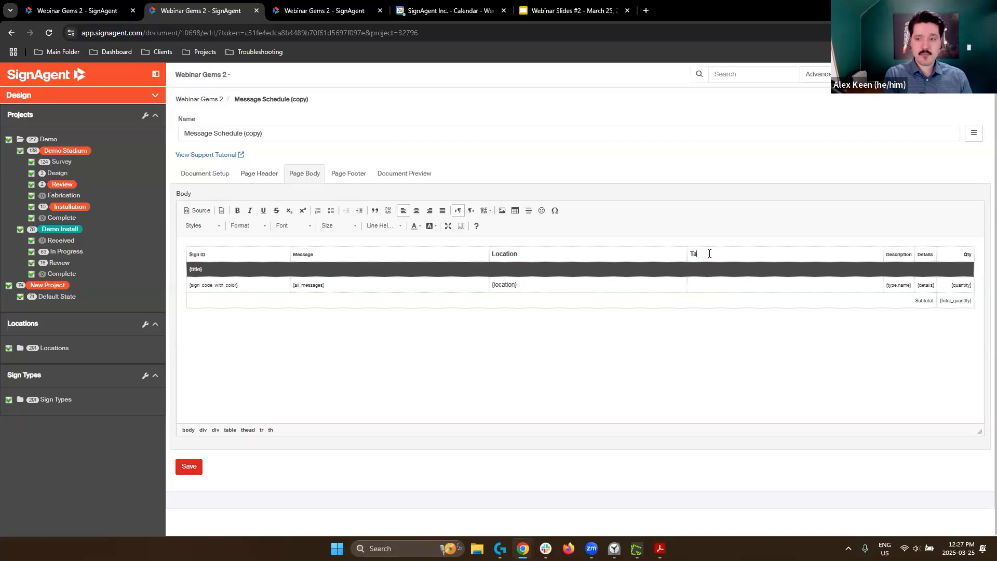
left_click(695, 285)
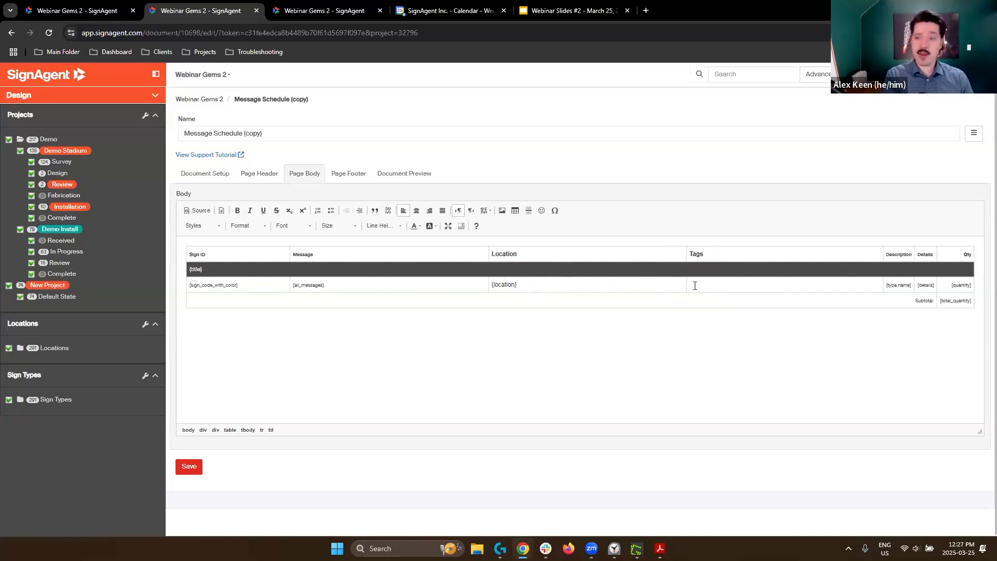
type("{tags")
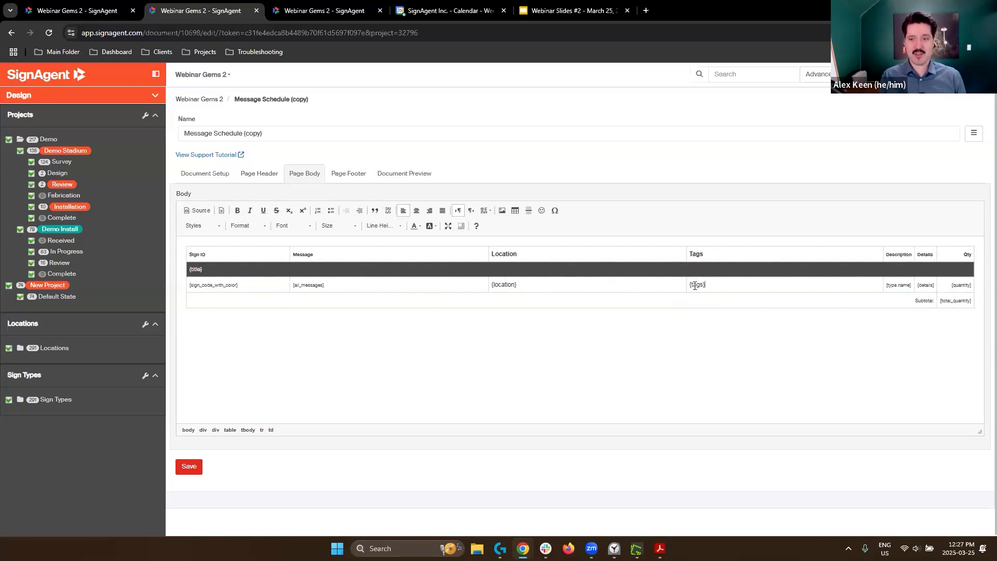
left_click(188, 466)
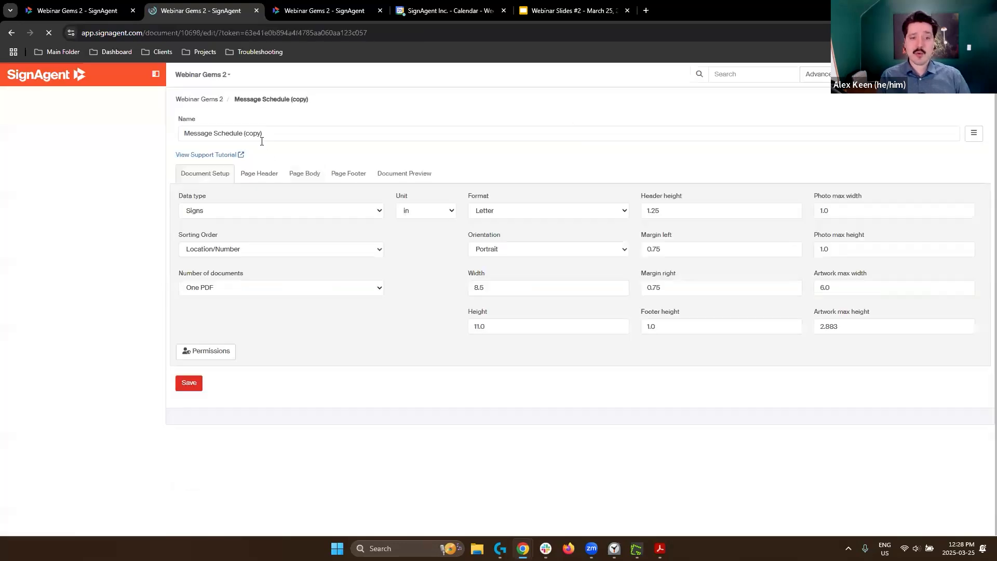
Step: Rename the document as Webinar Gems 2 and save it
left_click_drag(271, 137, 136, 137)
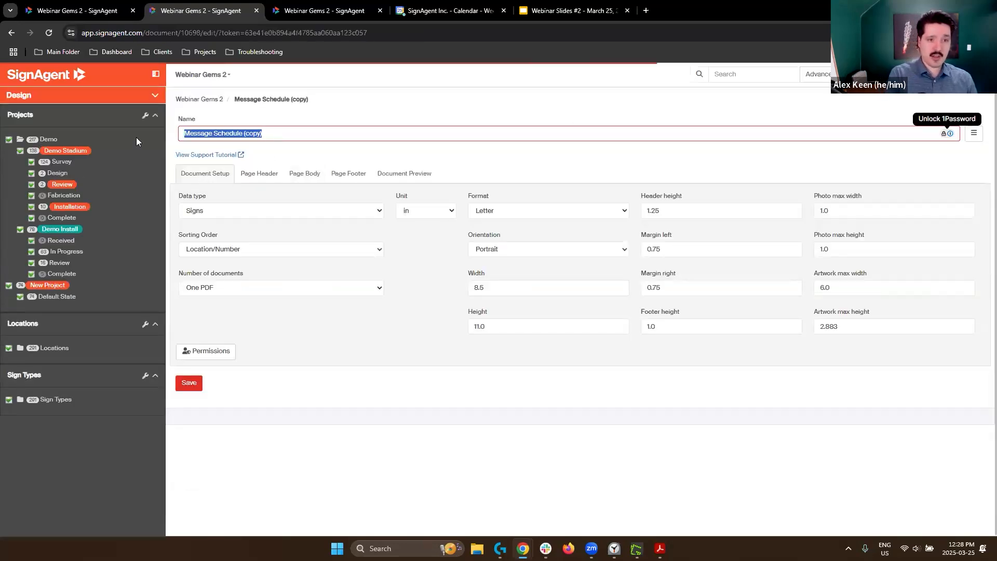
type("Webinar Gems 2")
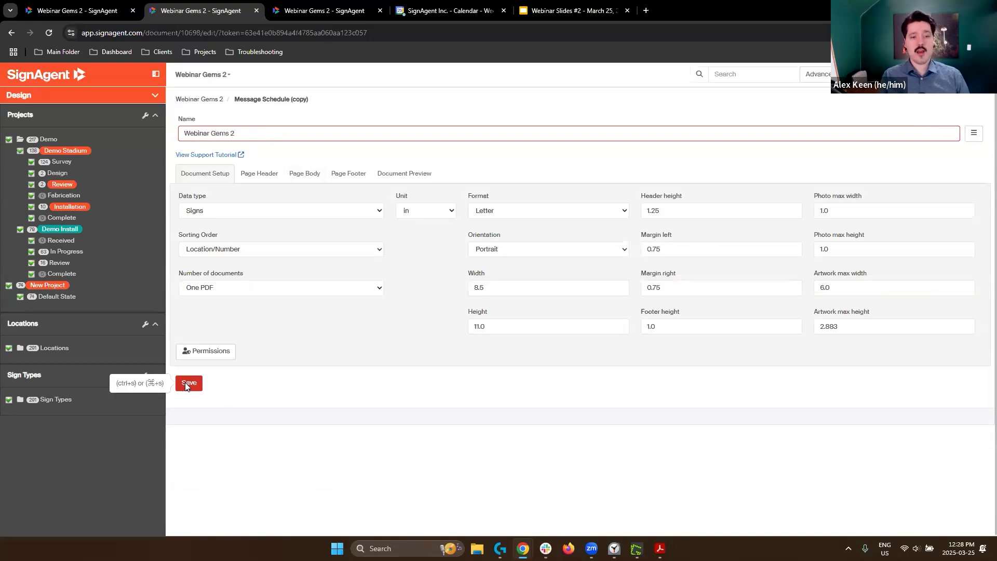
left_click(185, 384)
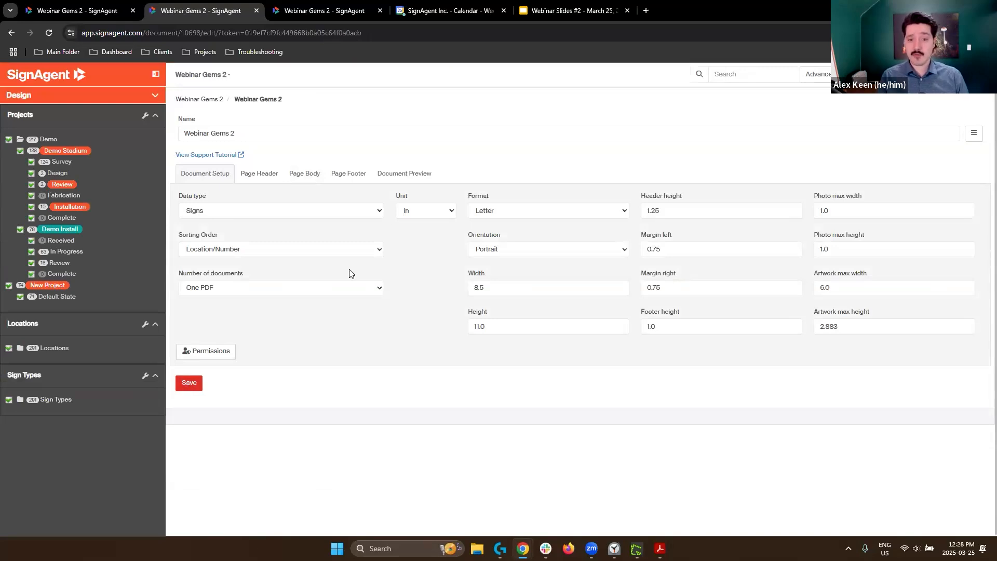
Step: Preview the document and examine the Location and Tags columns in the sample schedule
left_click(403, 173)
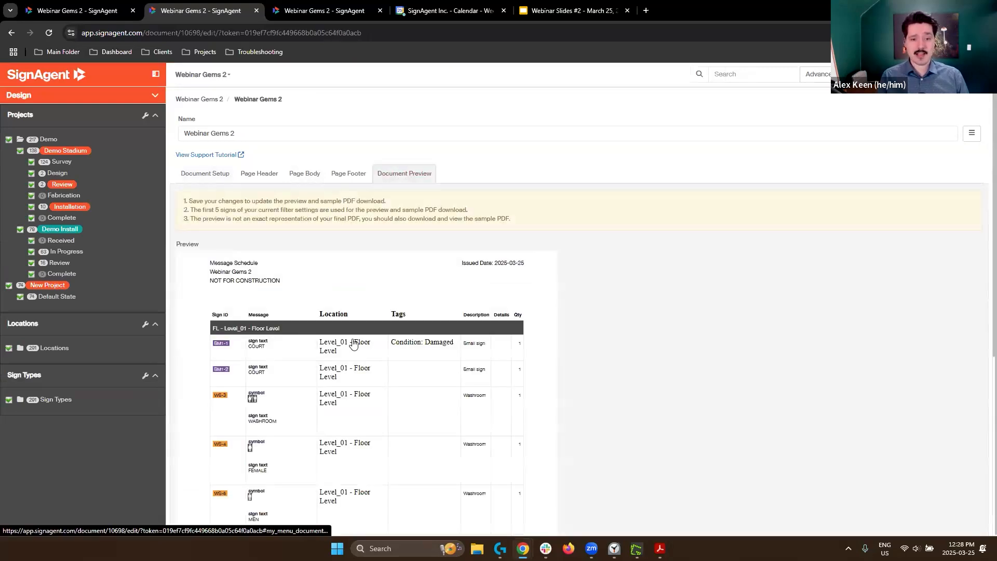
scroll(337, 321, "down", 3)
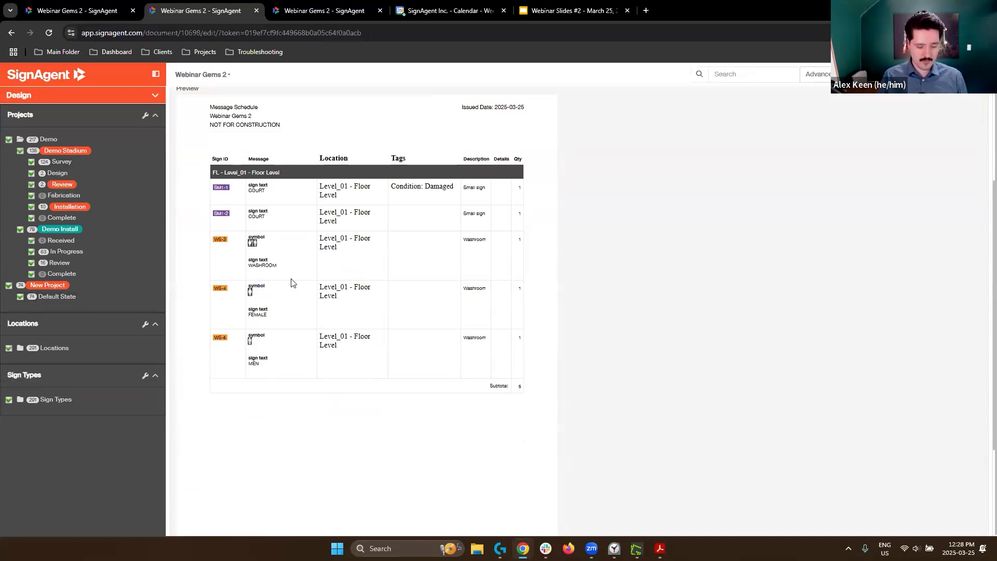
scroll(344, 249, "up", 1)
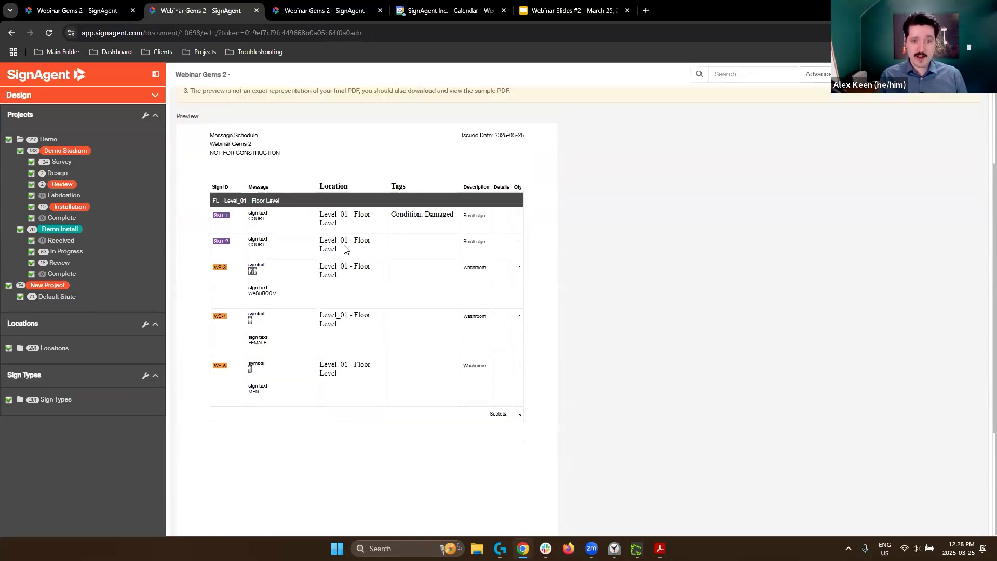
scroll(345, 248, "up", 3)
Step: Open the export page of the Webinar Gems 2 project
left_click(217, 74)
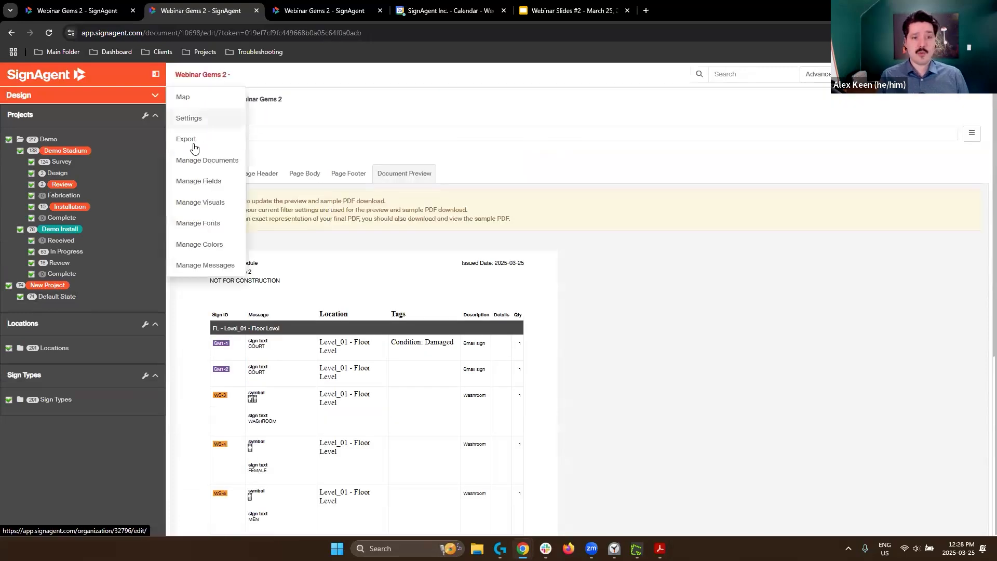
left_click(218, 149)
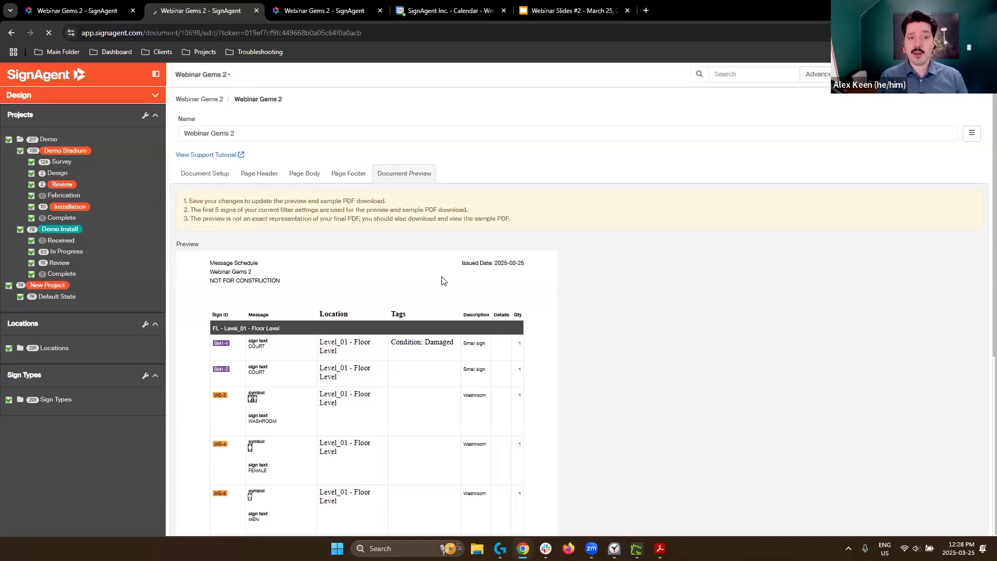
scroll(276, 355, "down", 2)
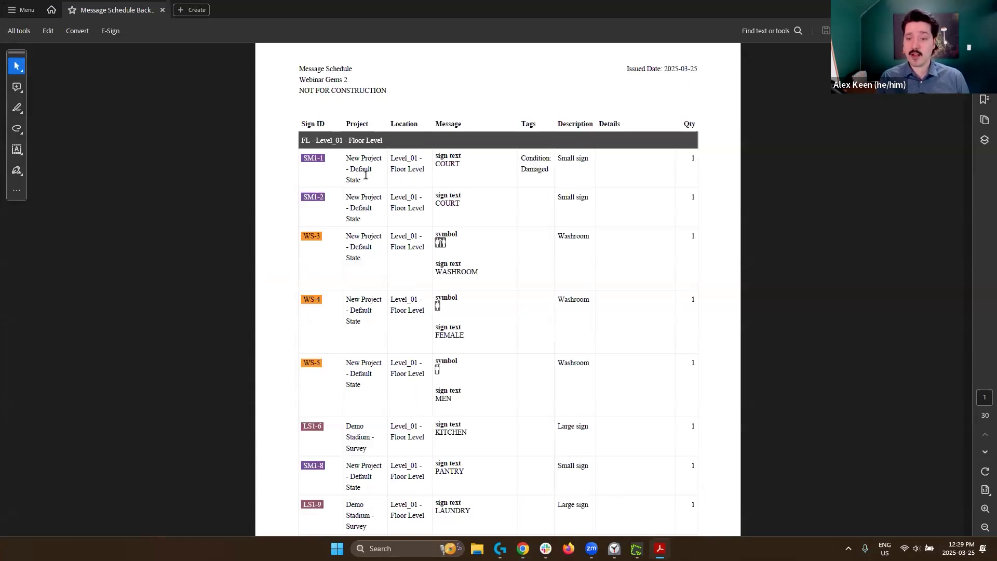
Step: Review the first page of the message schedule PDF and follow the link of sign SM1-10
scroll(553, 331, "down", 3)
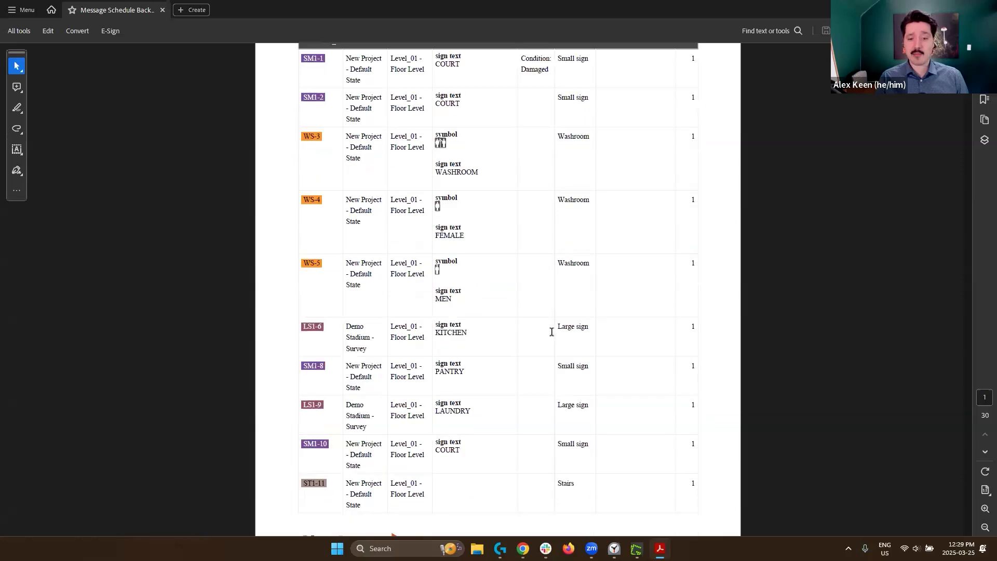
scroll(551, 331, "down", 6)
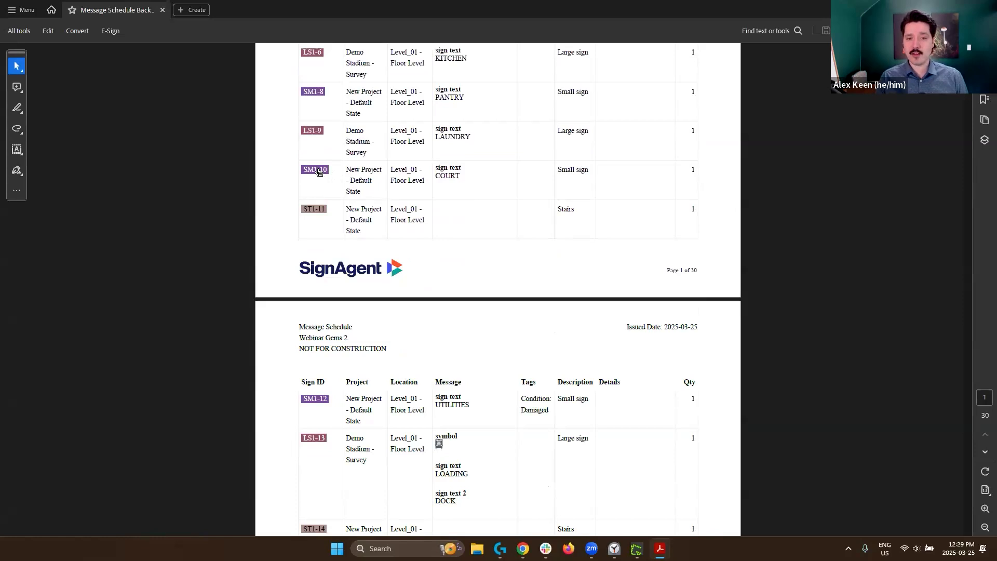
left_click(319, 172)
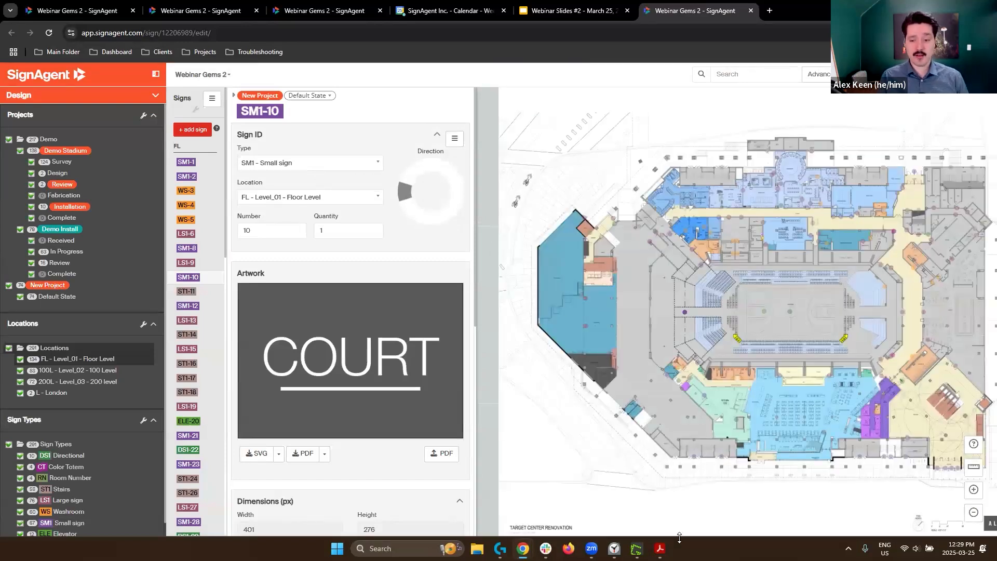
Step: Return to the message schedule PDF in Acrobat and follow the location link of sign SM1-8
left_click(659, 549)
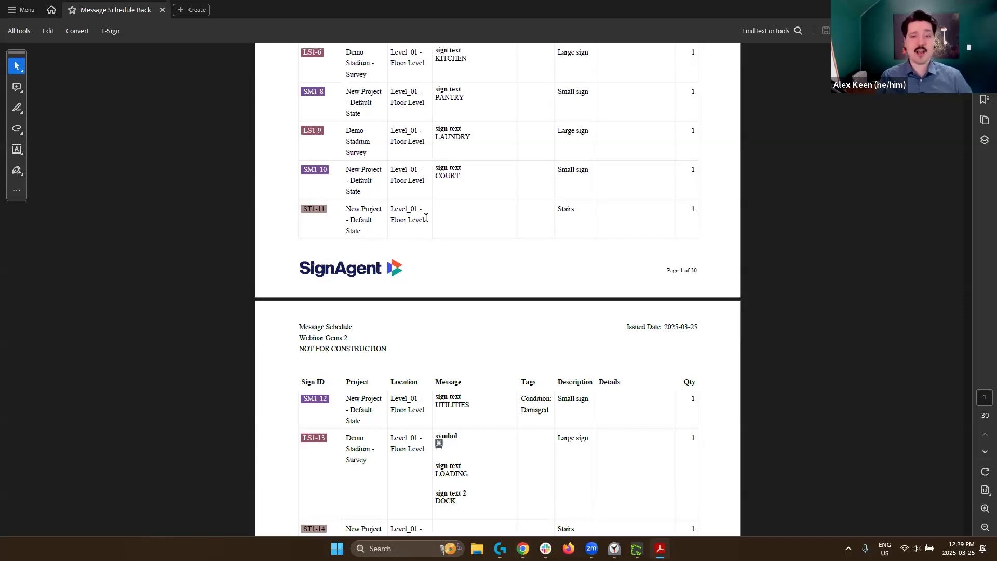
scroll(426, 220, "up", 1)
scroll(426, 221, "up", 2)
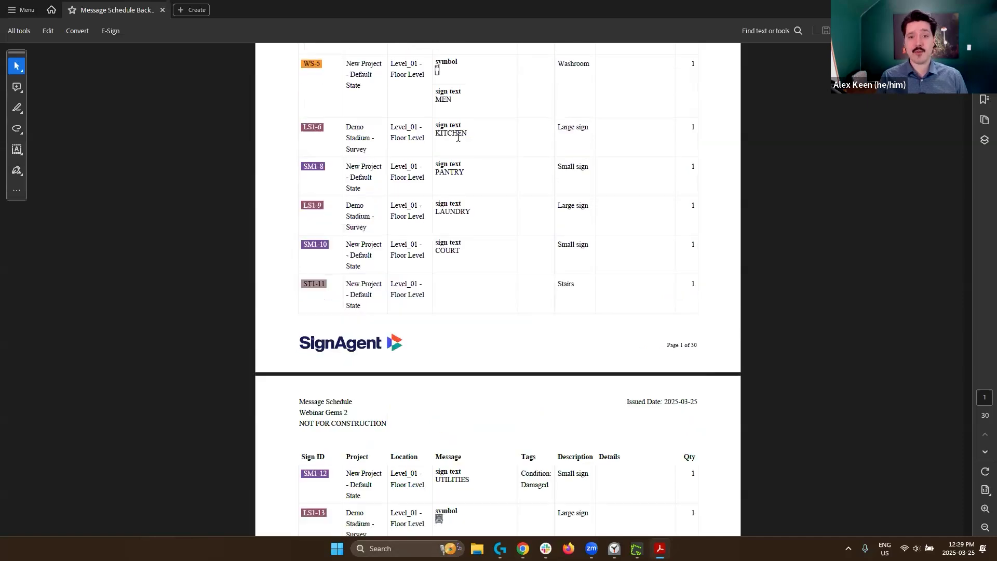
left_click(414, 177)
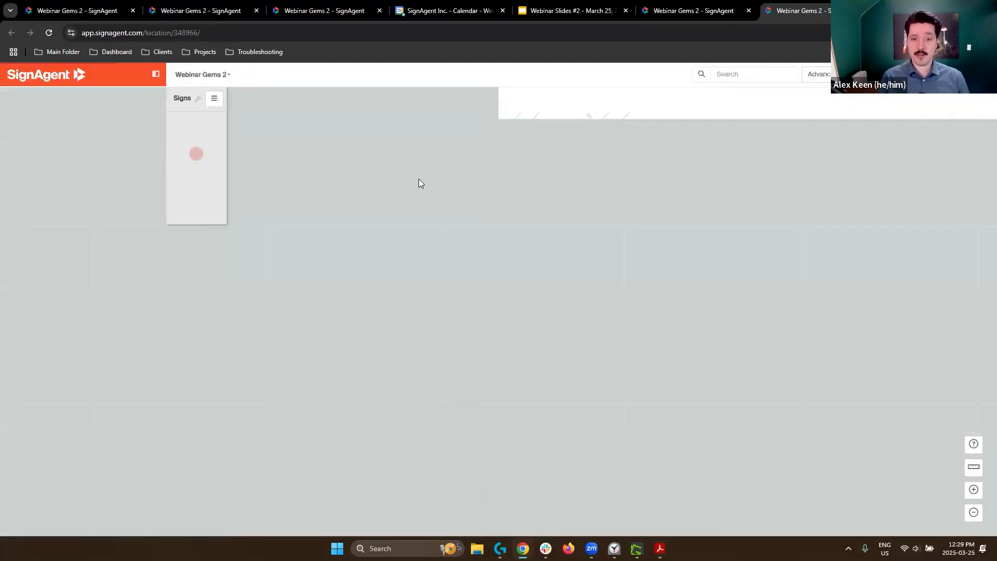